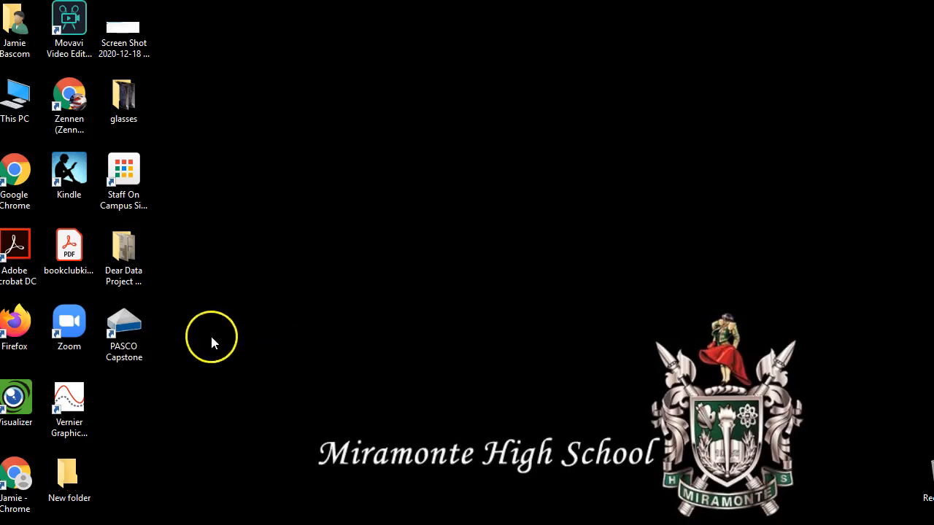
Open PASCO Capstone and check the connected chemistry sensor in the hardware setup.
{"action": "left_click", "coordinate": [118, 319]}
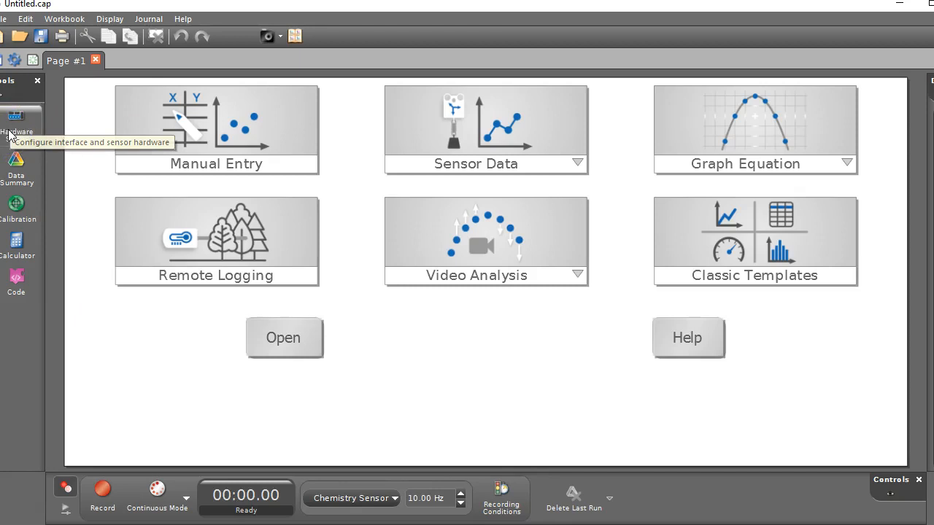
{"action": "left_click", "coordinate": [8, 135]}
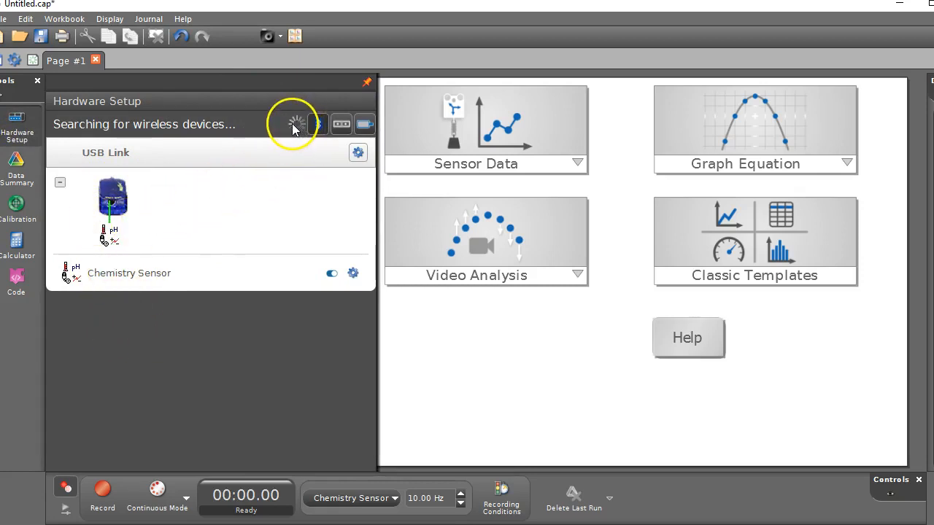
{"action": "left_click", "coordinate": [317, 126]}
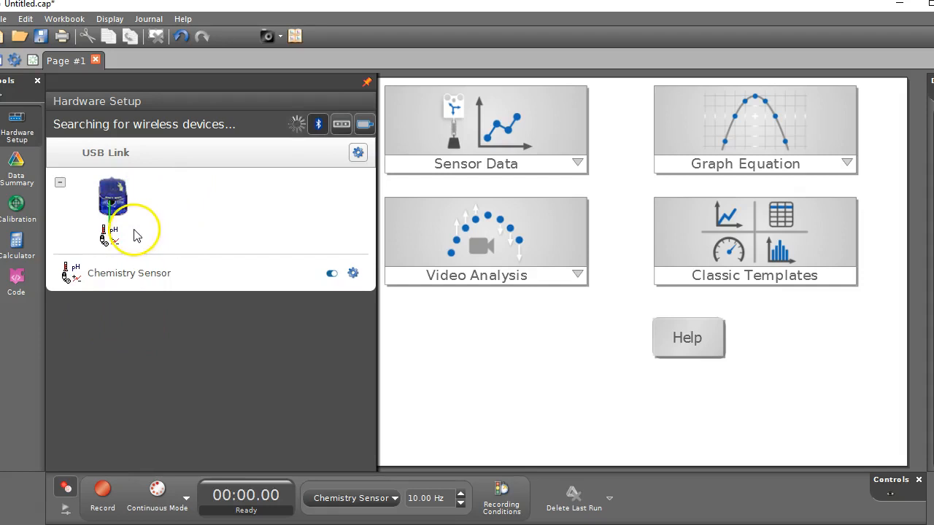
{"action": "left_click", "coordinate": [15, 126]}
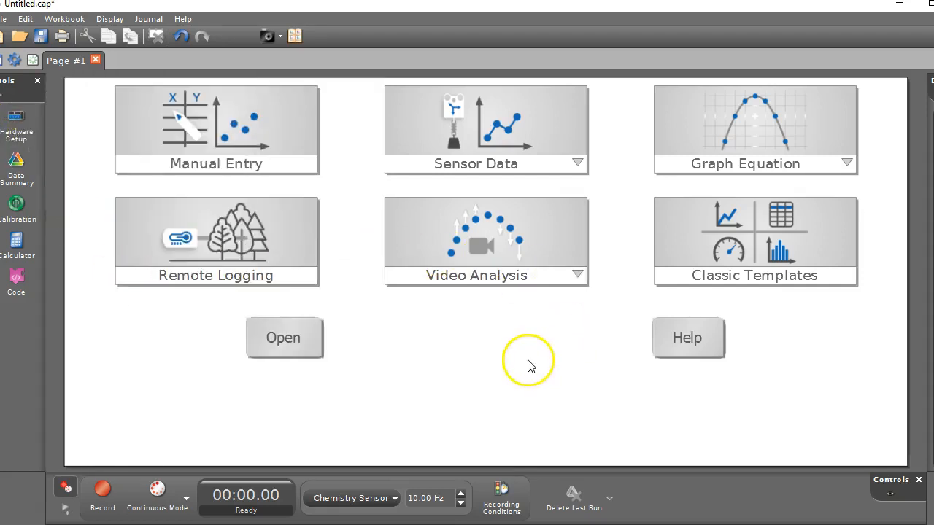
Create a page from the classic table-and-graph template and assign pH to the graph's vertical axis.
{"action": "left_click", "coordinate": [739, 253]}
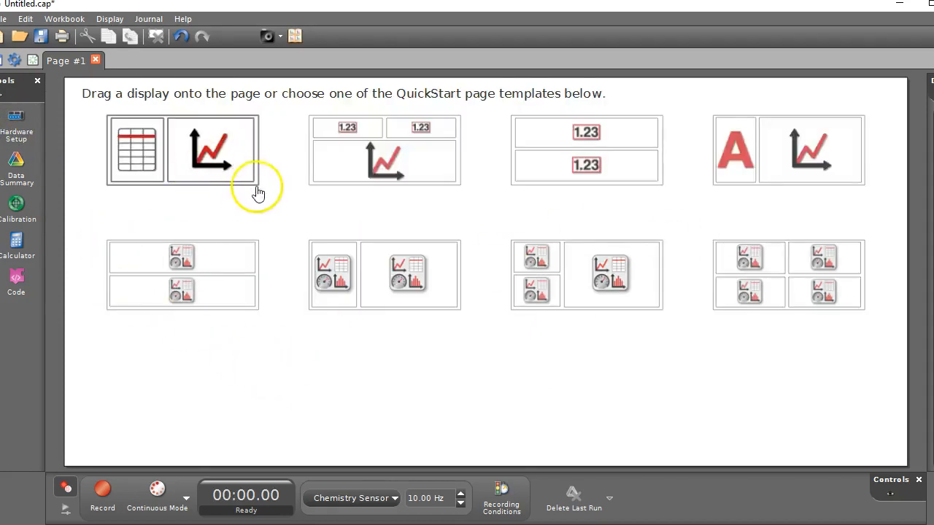
{"action": "left_click", "coordinate": [150, 162]}
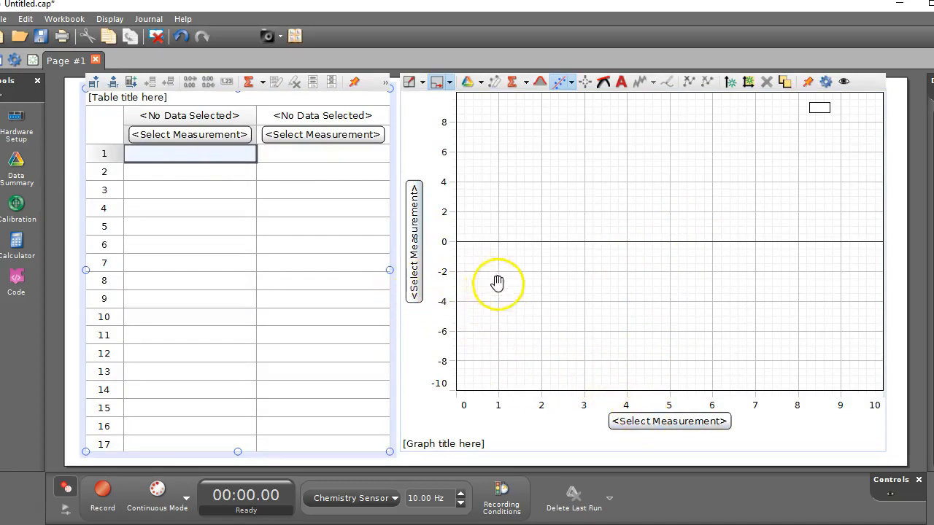
{"action": "left_click", "coordinate": [413, 281]}
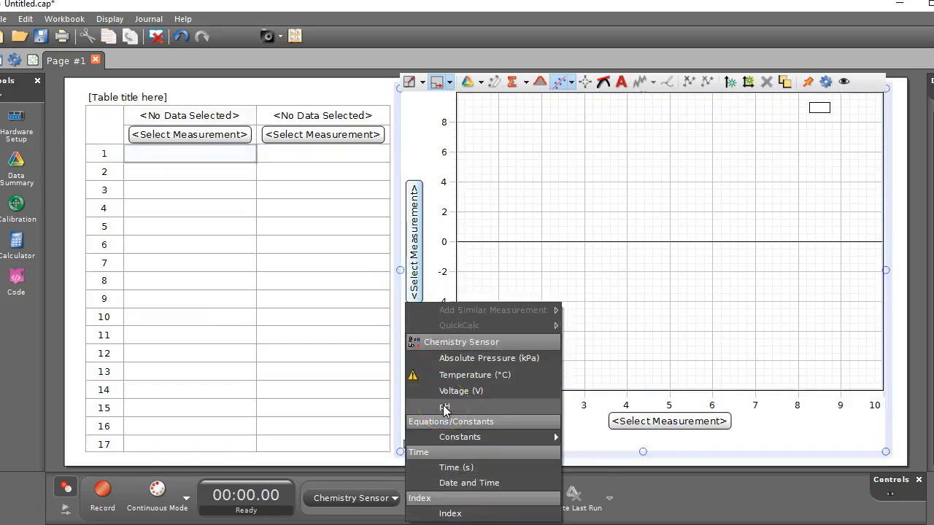
{"action": "left_click", "coordinate": [445, 409]}
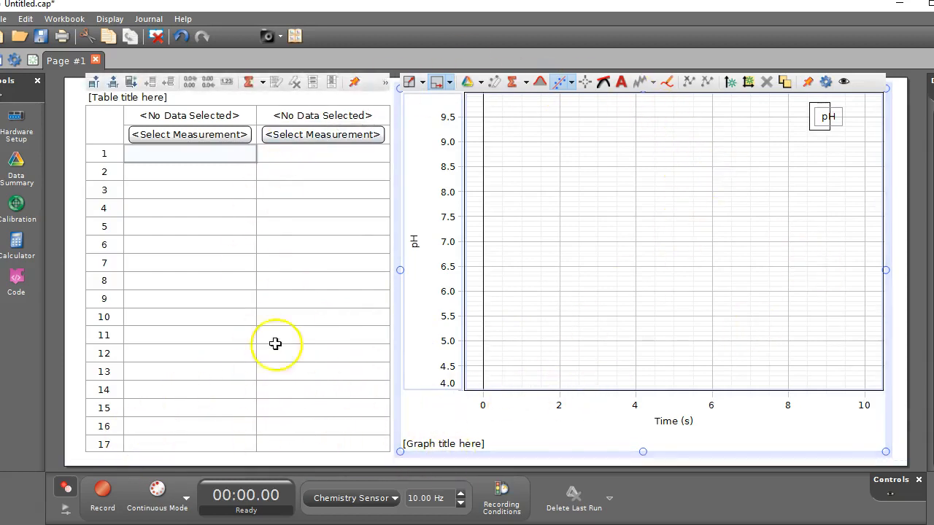
{"action": "mouse_move", "coordinate": [420, 286]}
{"action": "left_mouse_down"}
{"action": "mouse_move", "coordinate": [427, 217]}
{"action": "mouse_move", "coordinate": [408, 285]}
{"action": "mouse_move", "coordinate": [420, 304]}
{"action": "left_mouse_up"}
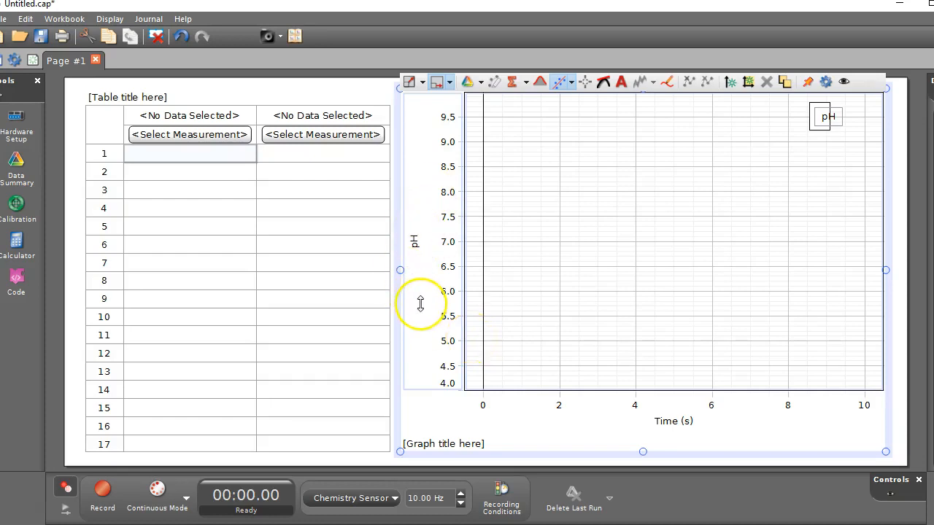
{"action": "left_click", "coordinate": [672, 423]}
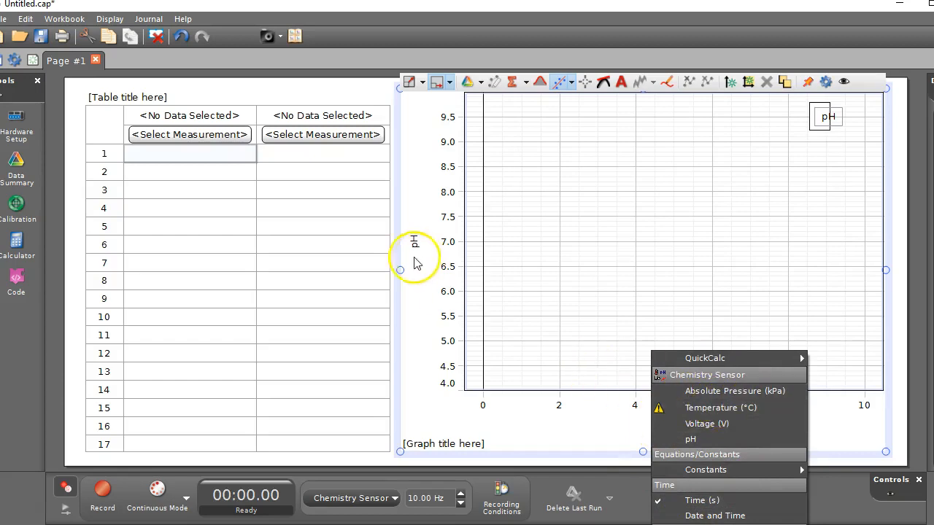
Assign pH to the first table column and create a user-entered data set named Volume in the second column.
{"action": "left_click", "coordinate": [186, 134]}
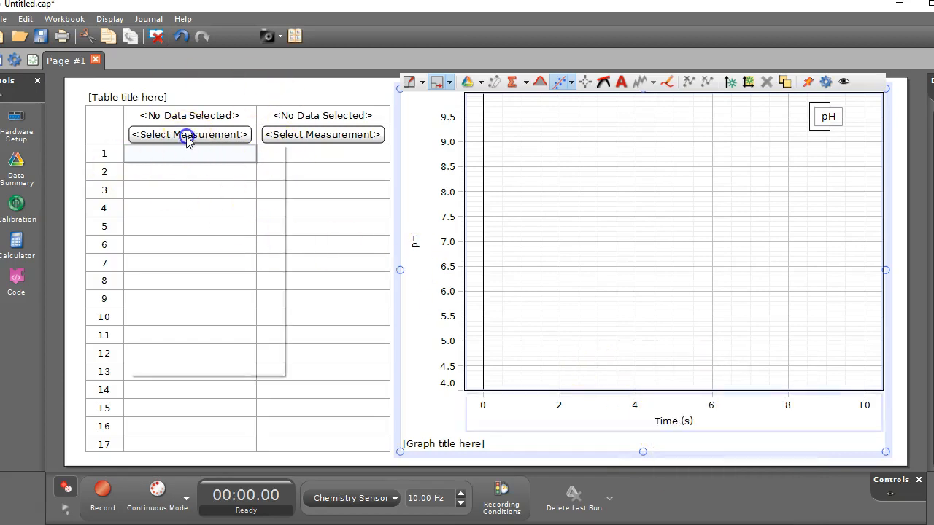
{"action": "left_click", "coordinate": [167, 260]}
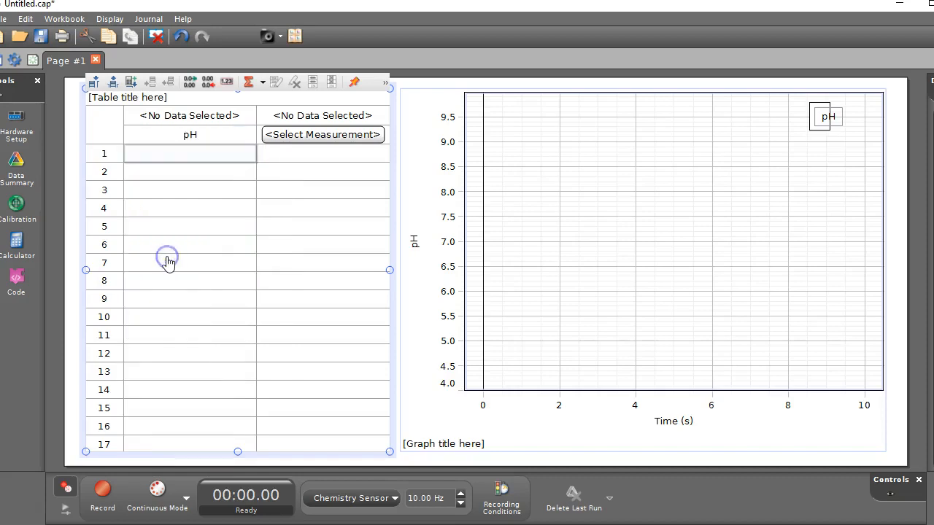
{"action": "left_click", "coordinate": [319, 137]}
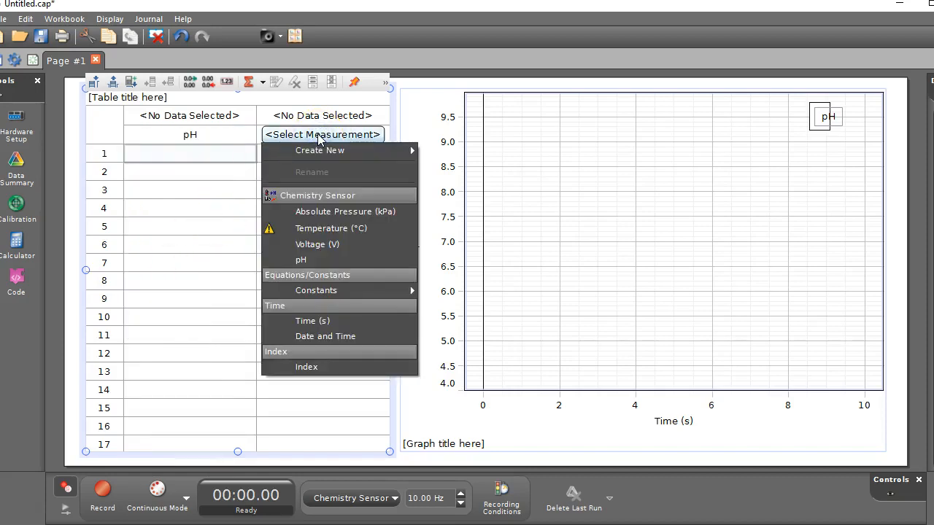
{"action": "left_click", "coordinate": [321, 152]}
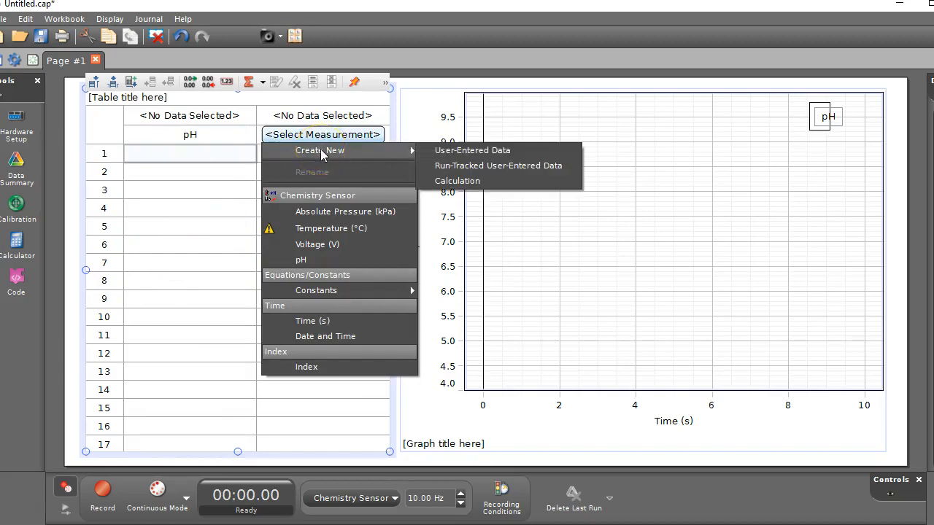
{"action": "left_click", "coordinate": [469, 151]}
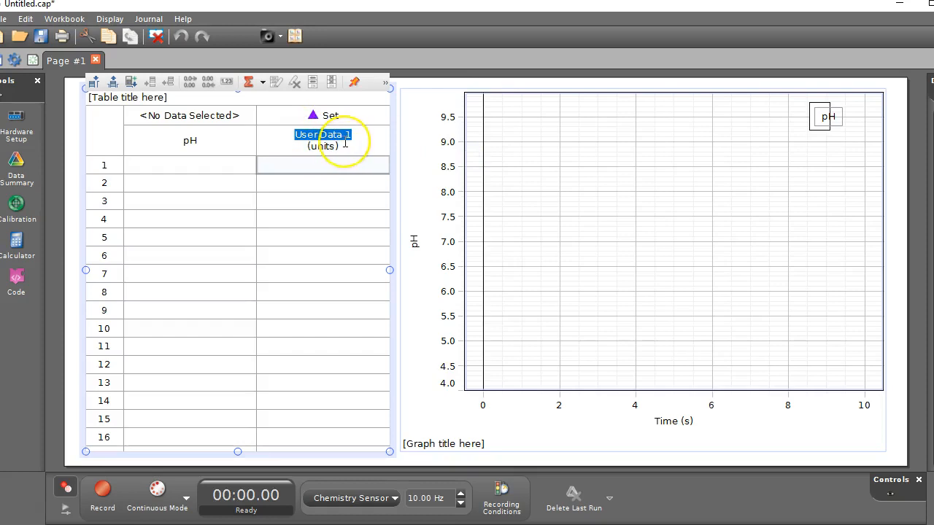
{"action": "key", "text": "BackSpace"}
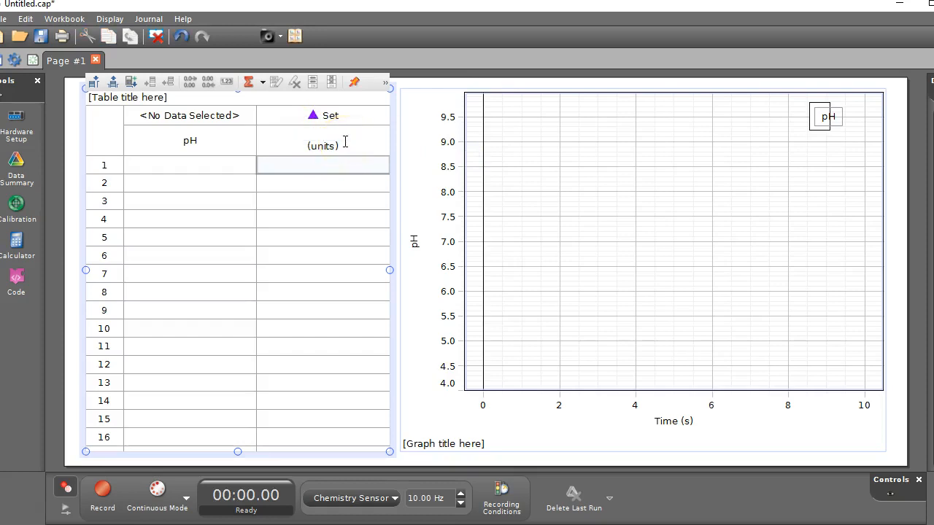
Try to edit the units of the Volume column in the table.
{"action": "left_click", "coordinate": [322, 148]}
{"action": "left_click", "coordinate": [333, 146]}
{"action": "double_click", "coordinate": [324, 150]}
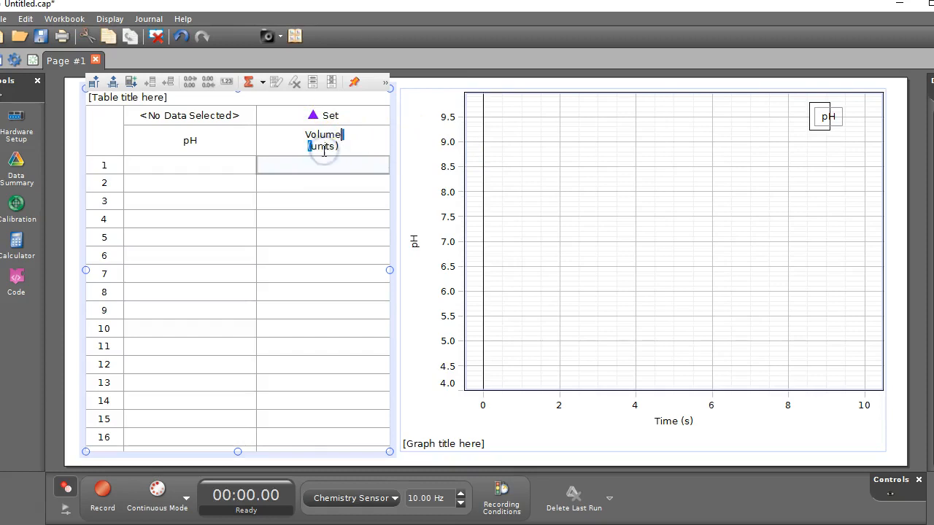
{"action": "left_click", "coordinate": [326, 149]}
{"action": "left_click", "coordinate": [328, 148]}
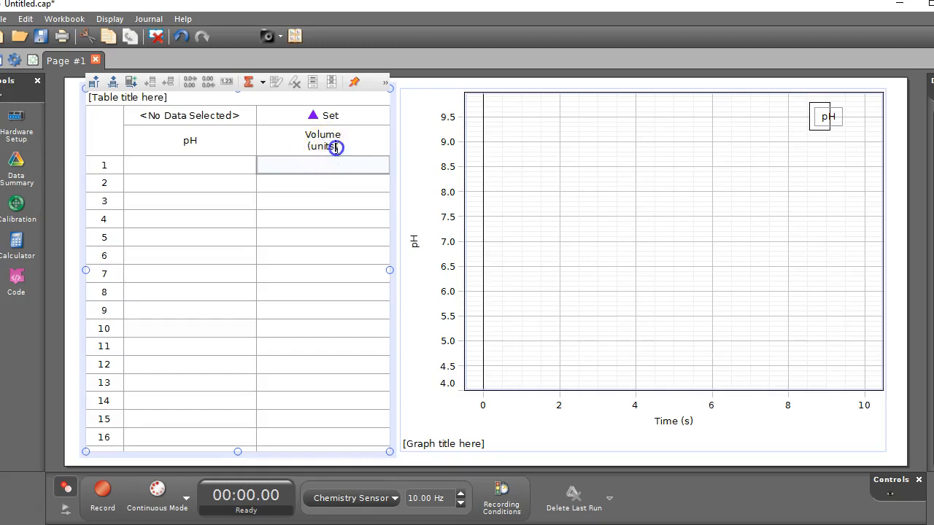
{"action": "left_click", "coordinate": [313, 148]}
{"action": "left_click", "coordinate": [615, 267]}
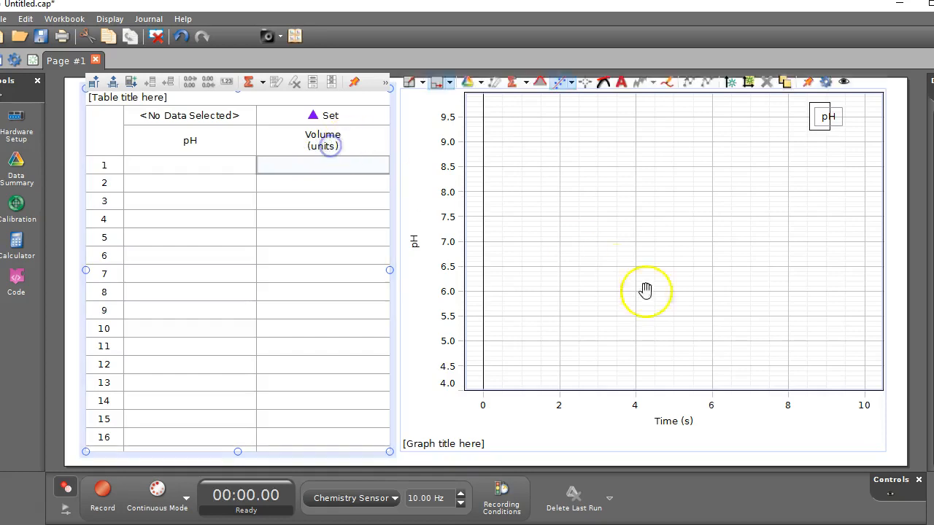
Assign Volume to the graph's horizontal axis and set the Volume column's units to mL.
{"action": "left_click", "coordinate": [673, 422]}
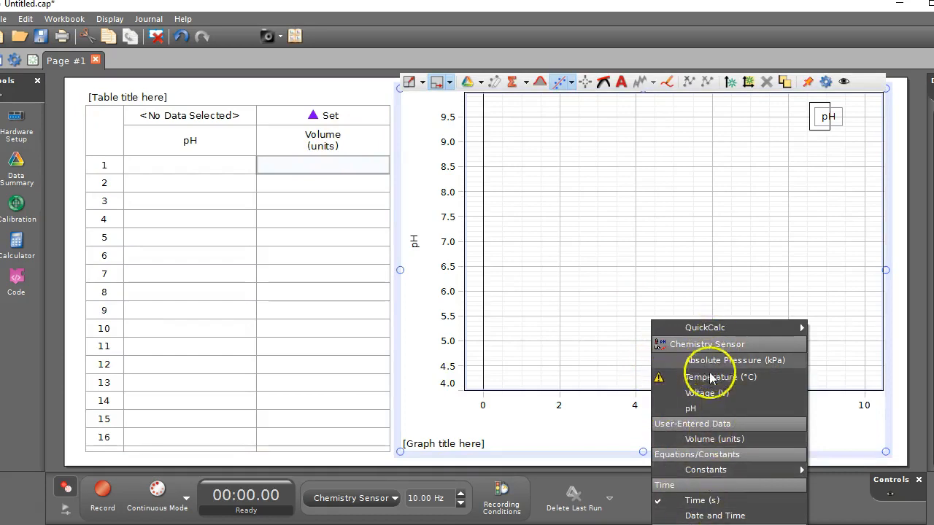
{"action": "left_click", "coordinate": [702, 437]}
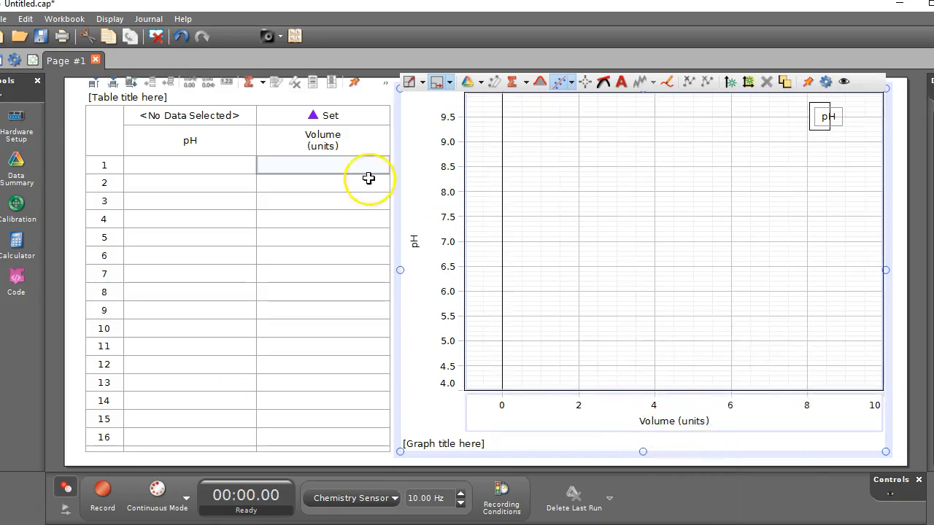
{"action": "left_click", "coordinate": [323, 146]}
{"action": "left_click", "coordinate": [328, 158]}
{"action": "key", "text": "BackSpace"}
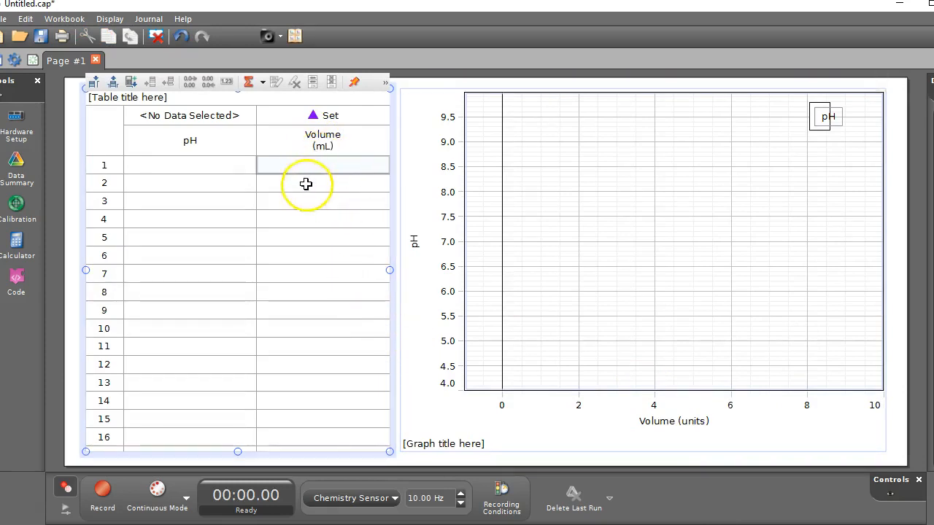
{"action": "left_click", "coordinate": [307, 183]}
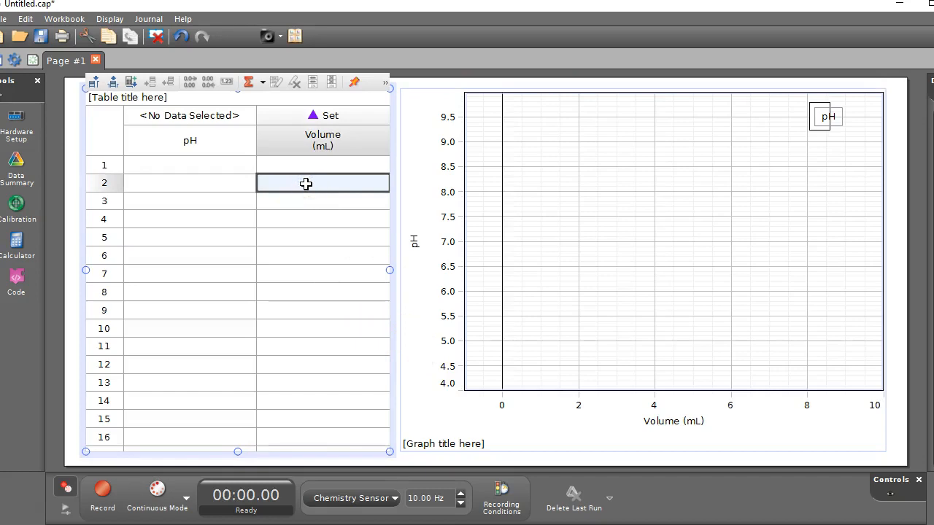
Start recording pH data in Continuous Mode and enter a volume of 1 mL in row 102 of the table.
{"action": "left_click", "coordinate": [168, 169]}
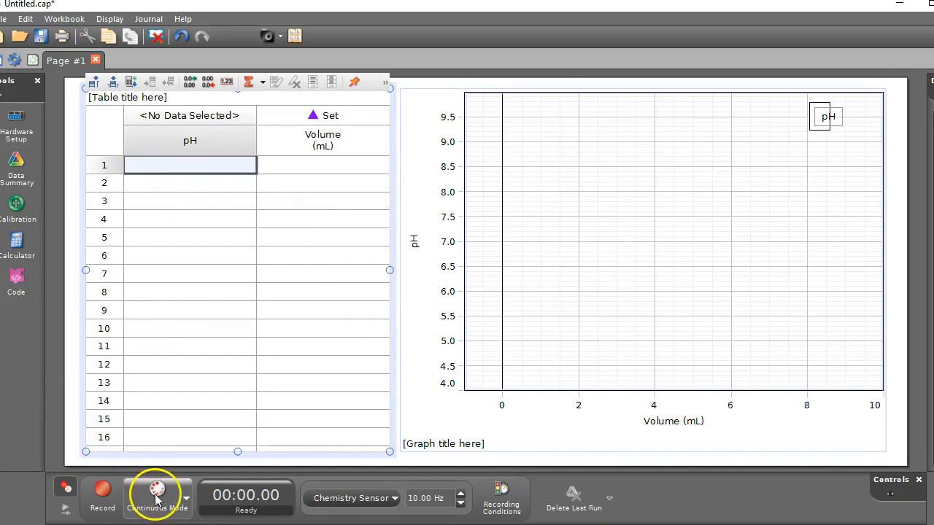
{"action": "left_click", "coordinate": [102, 494]}
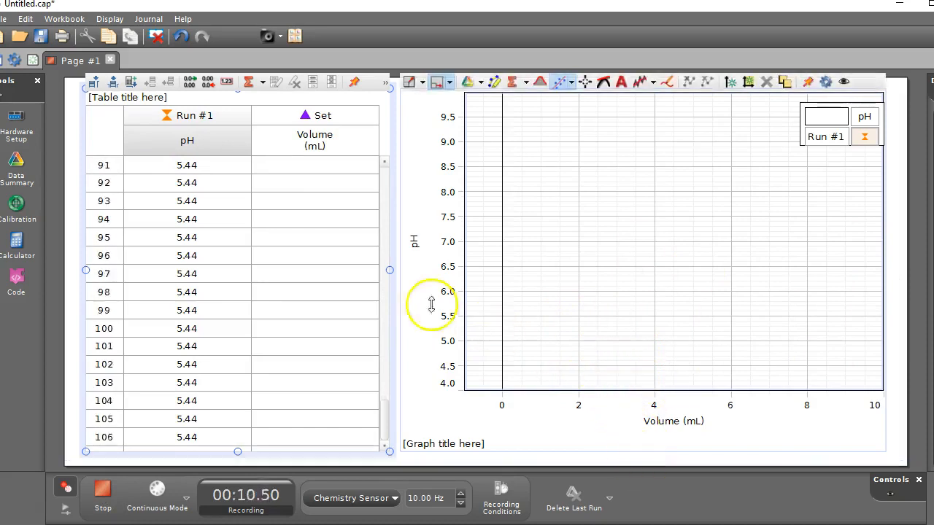
{"action": "left_click", "coordinate": [291, 165]}
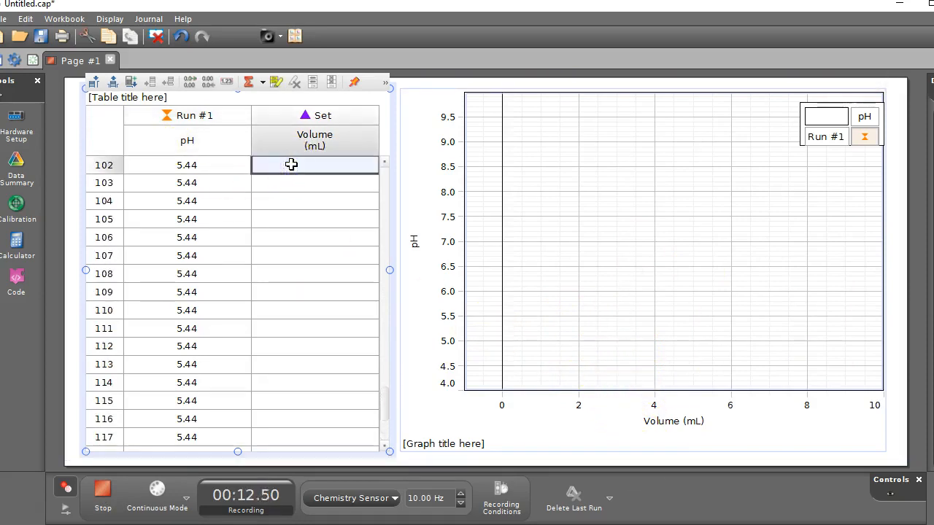
{"action": "type", "text": "1"}
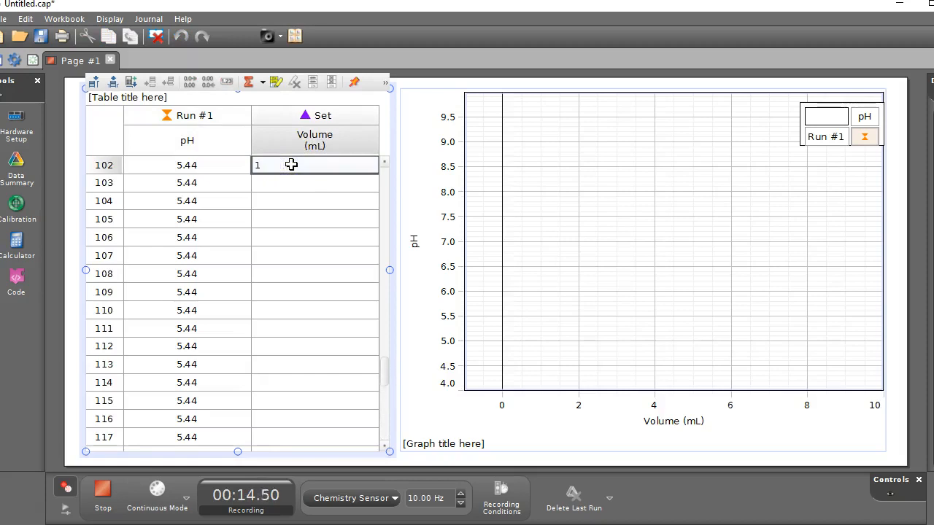
{"action": "left_click", "coordinate": [285, 188]}
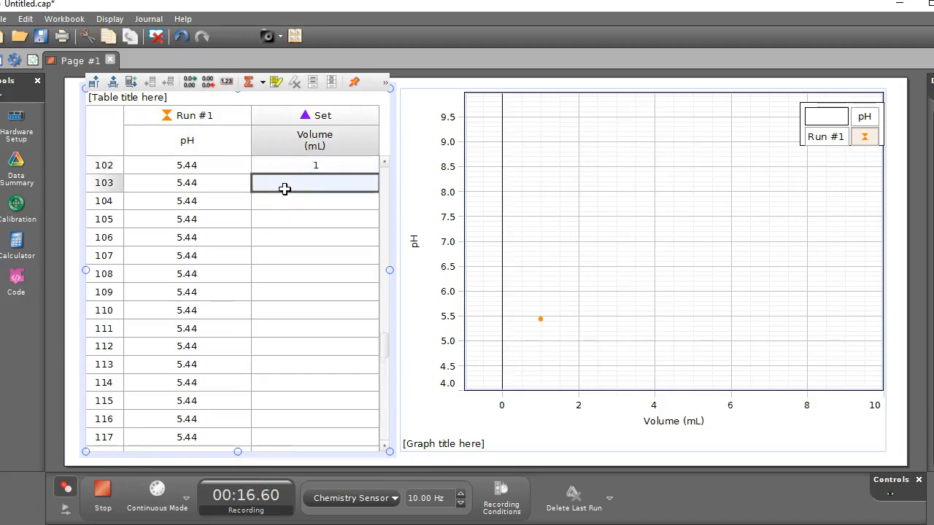
Enter volumes of 2 mL in row 103 and 3 mL in row 104 of the table.
{"action": "left_click", "coordinate": [296, 184]}
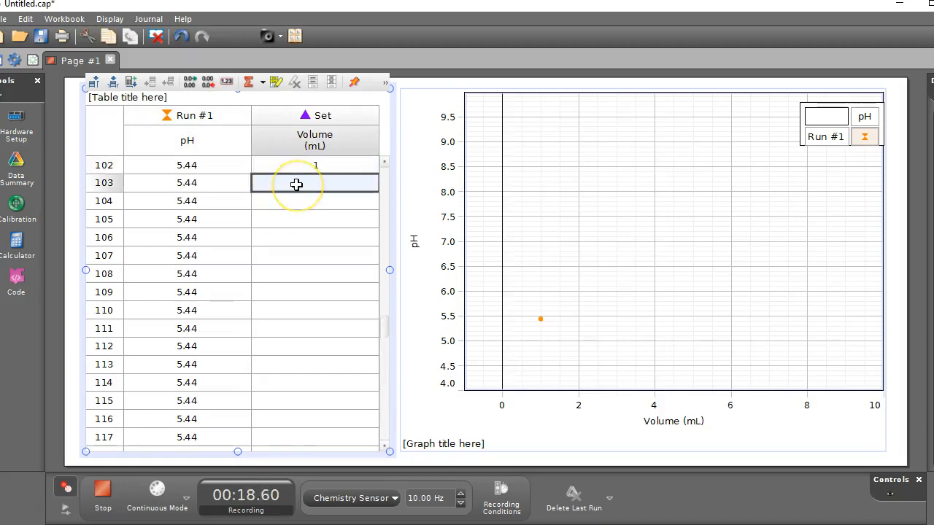
{"action": "type", "text": "2"}
{"action": "key", "text": "Return"}
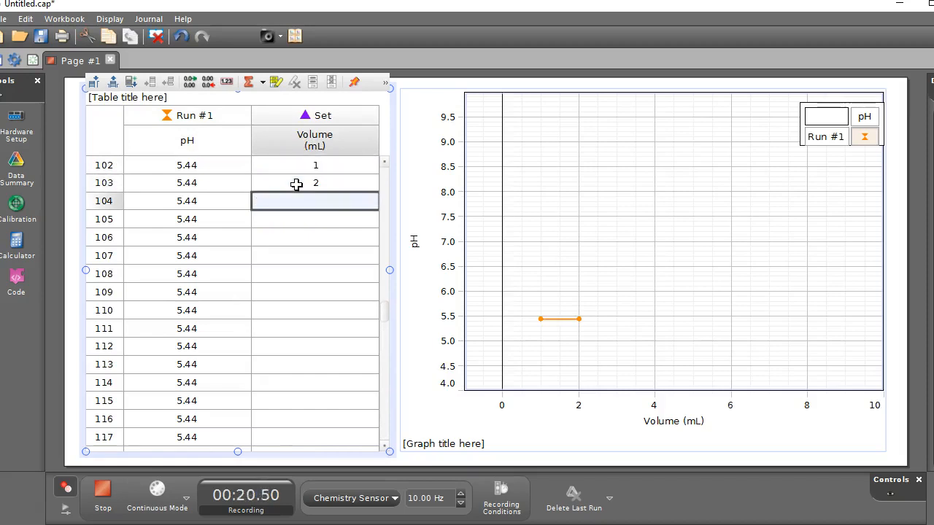
{"action": "left_click", "coordinate": [525, 306]}
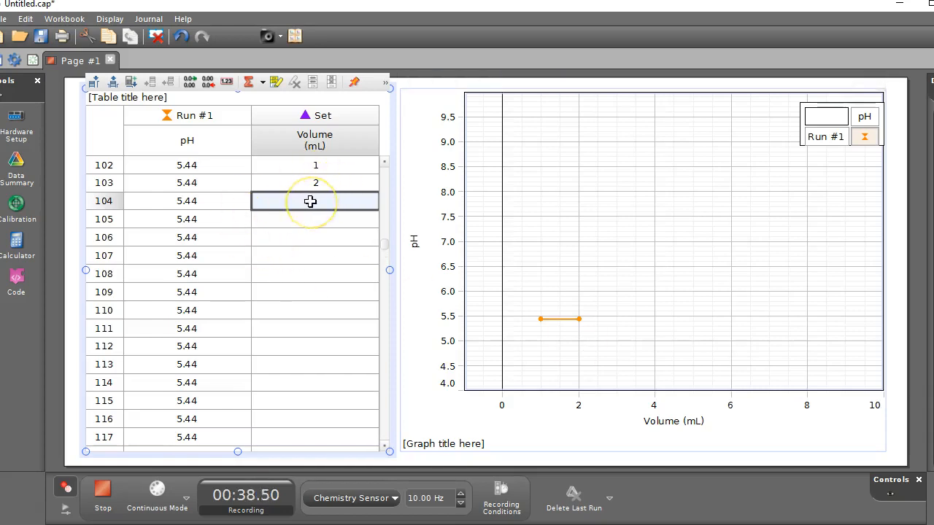
{"action": "type", "text": "3"}
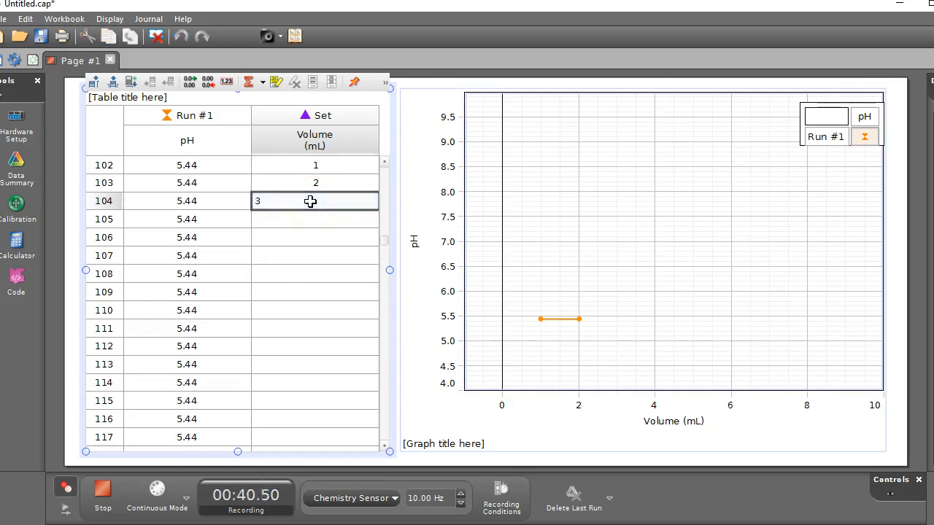
{"action": "key", "text": "Return"}
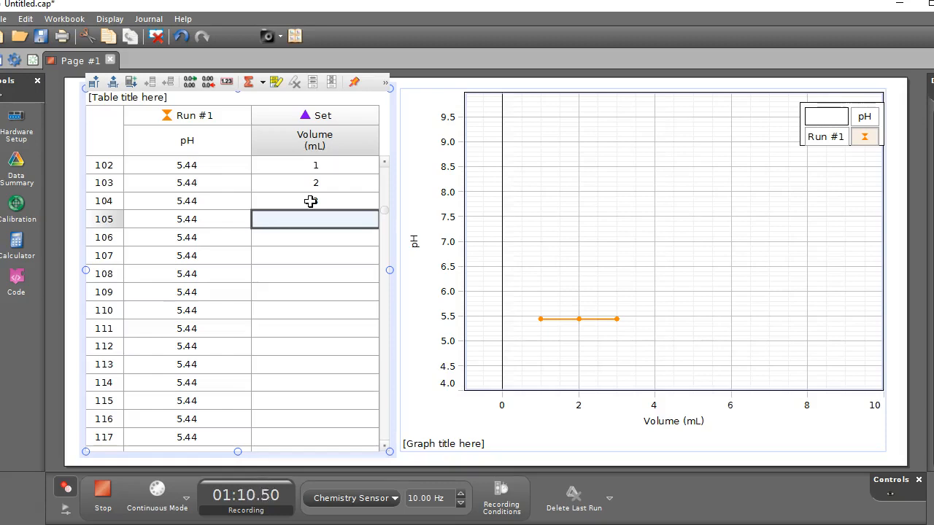
{"action": "left_click", "coordinate": [513, 268]}
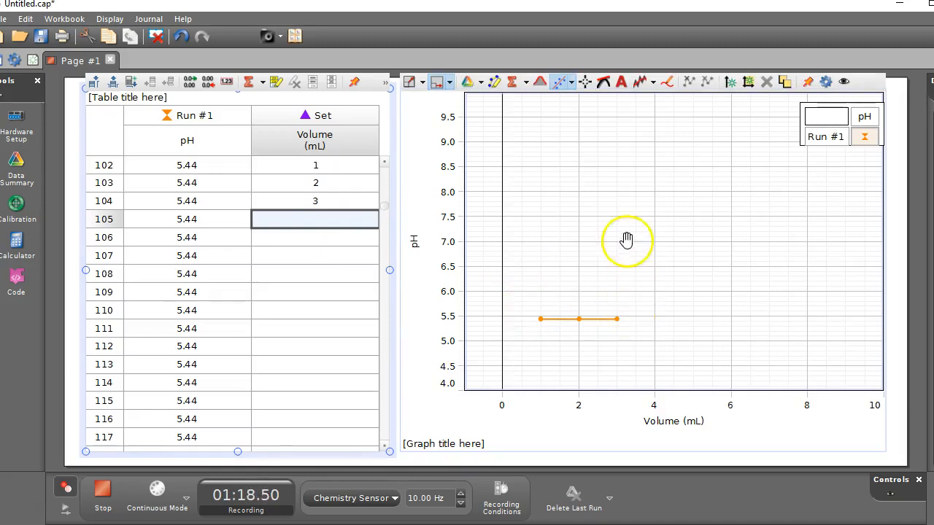
{"action": "left_click", "coordinate": [617, 315]}
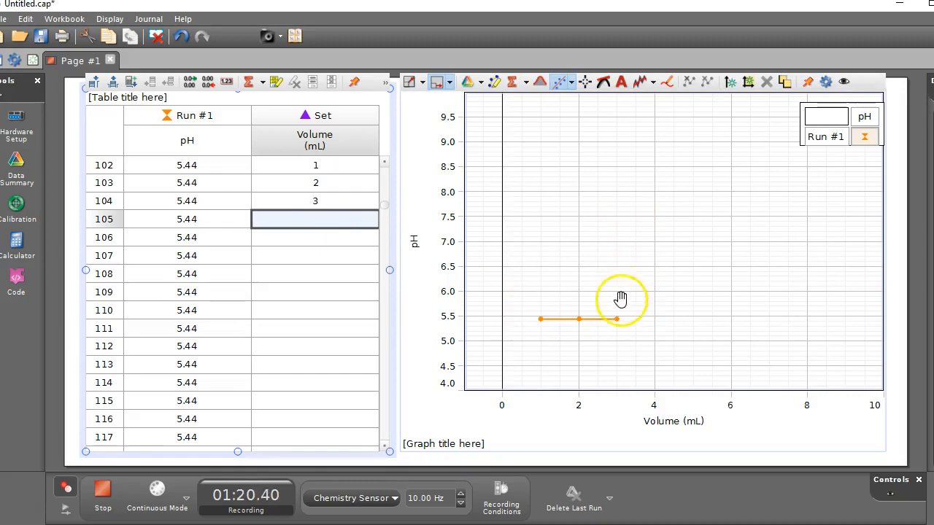